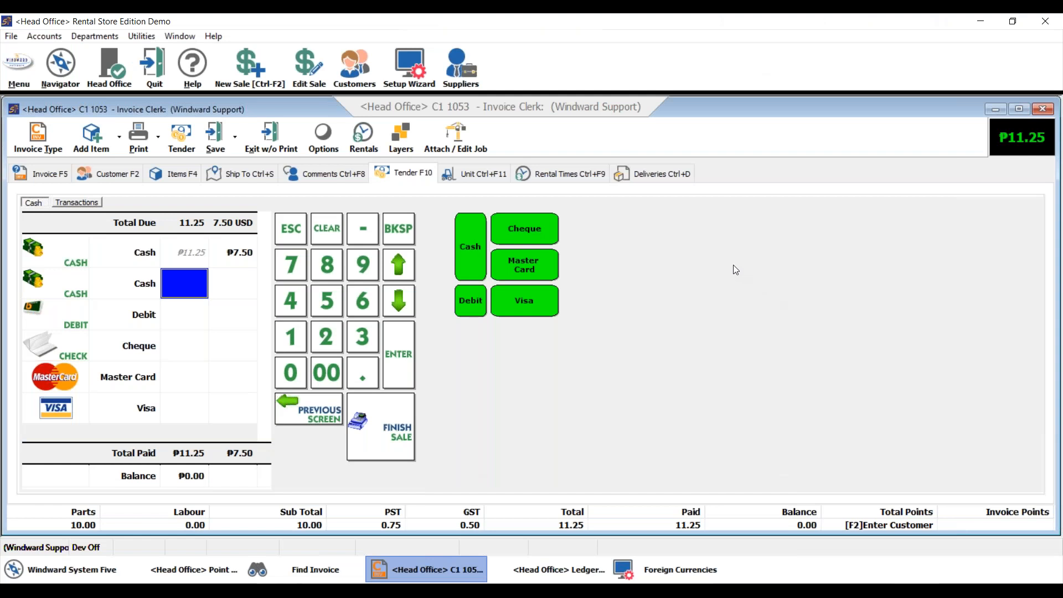
Review the invoice's line items and the local and USD amounts on its cash tender lines.
left_click(189, 178)
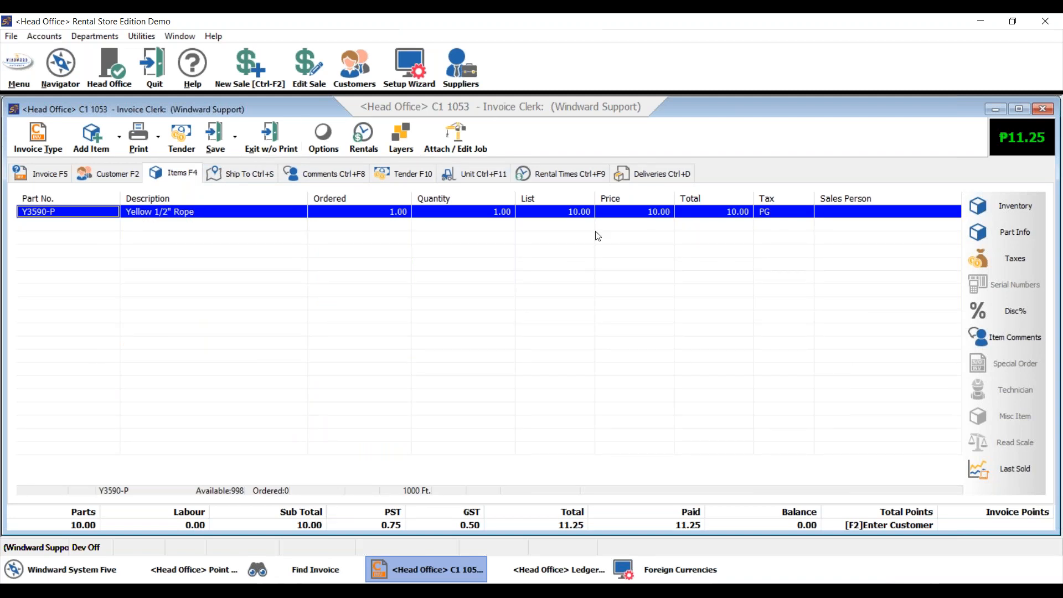
left_click(397, 180)
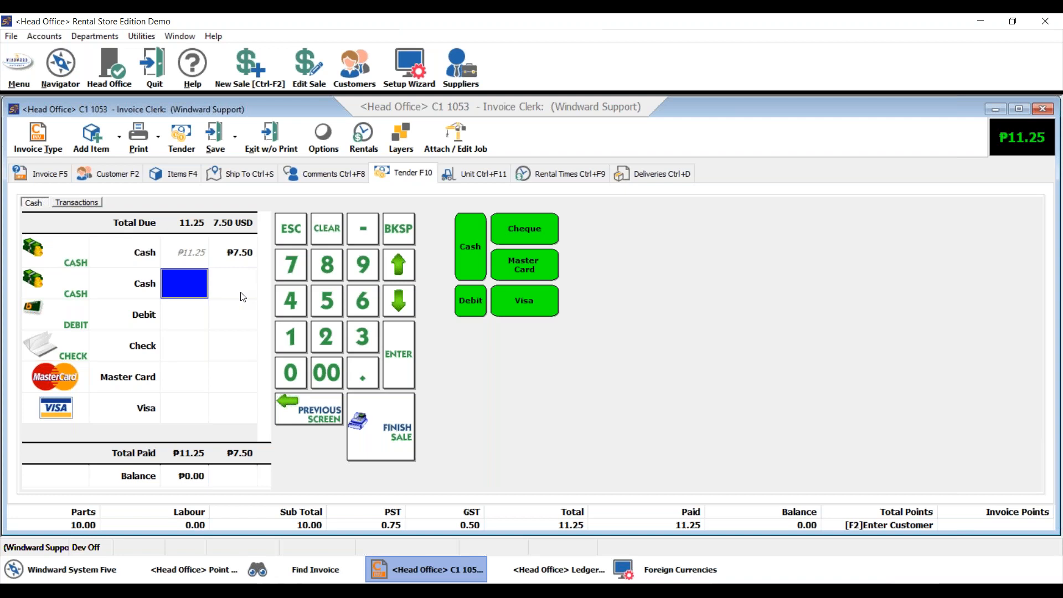
left_click(241, 251)
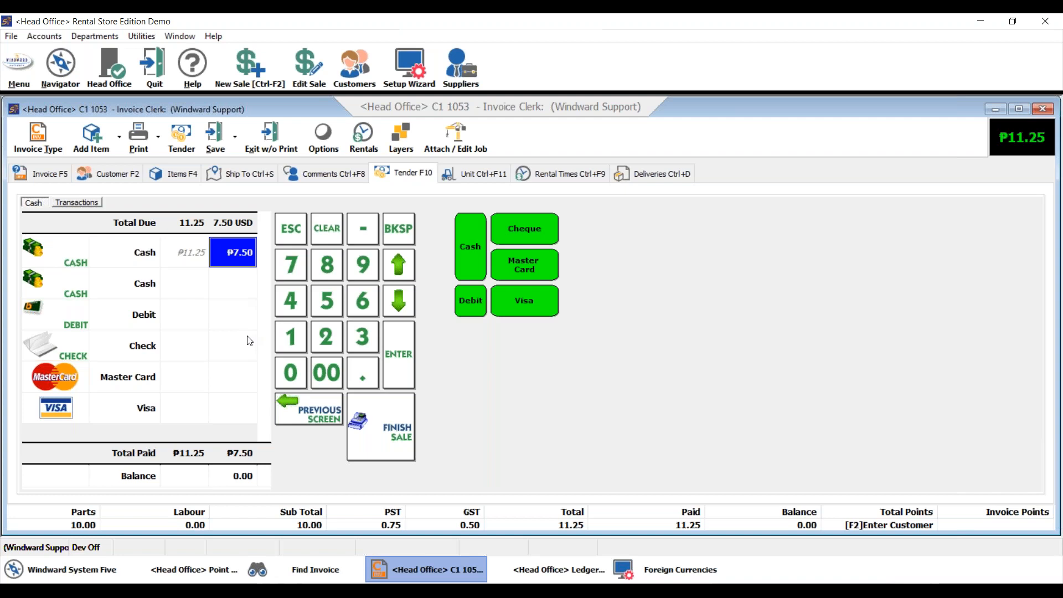
left_click(195, 289)
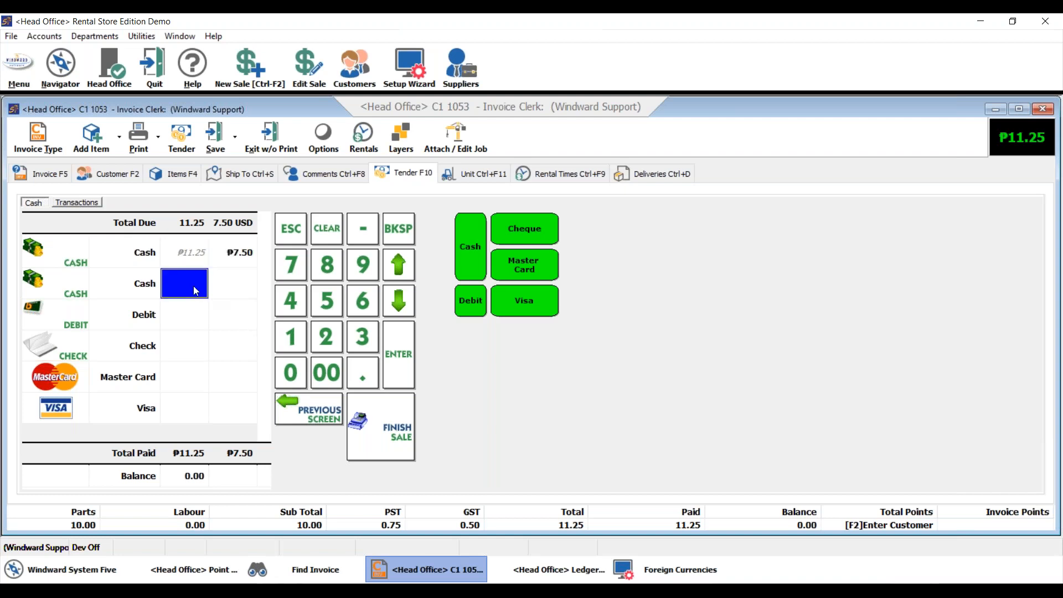
left_click(229, 279)
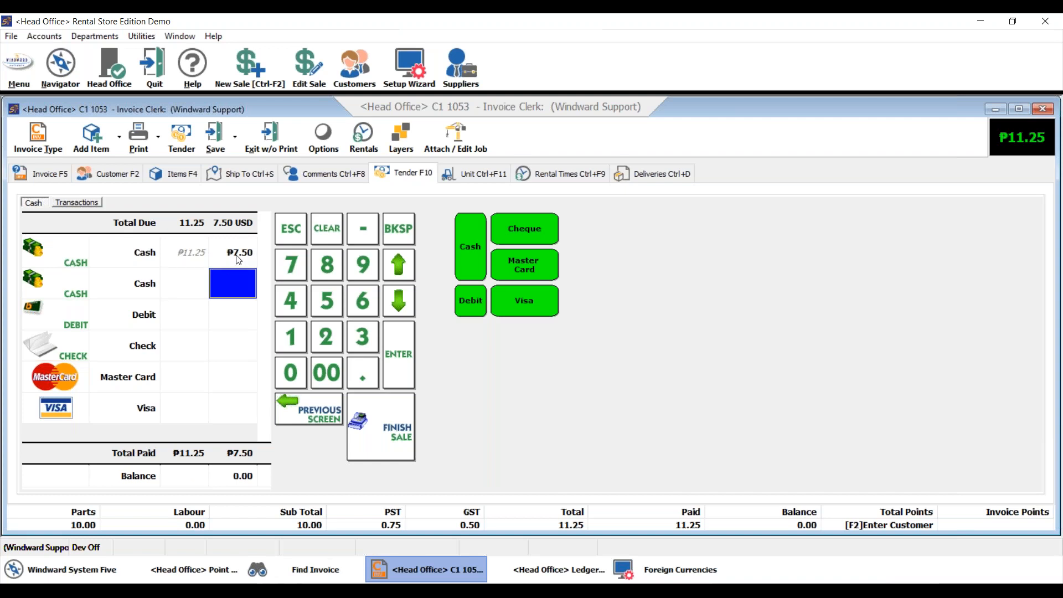
Exit the invoice without printing and close the open Point of Sale Transaction report.
left_click(288, 146)
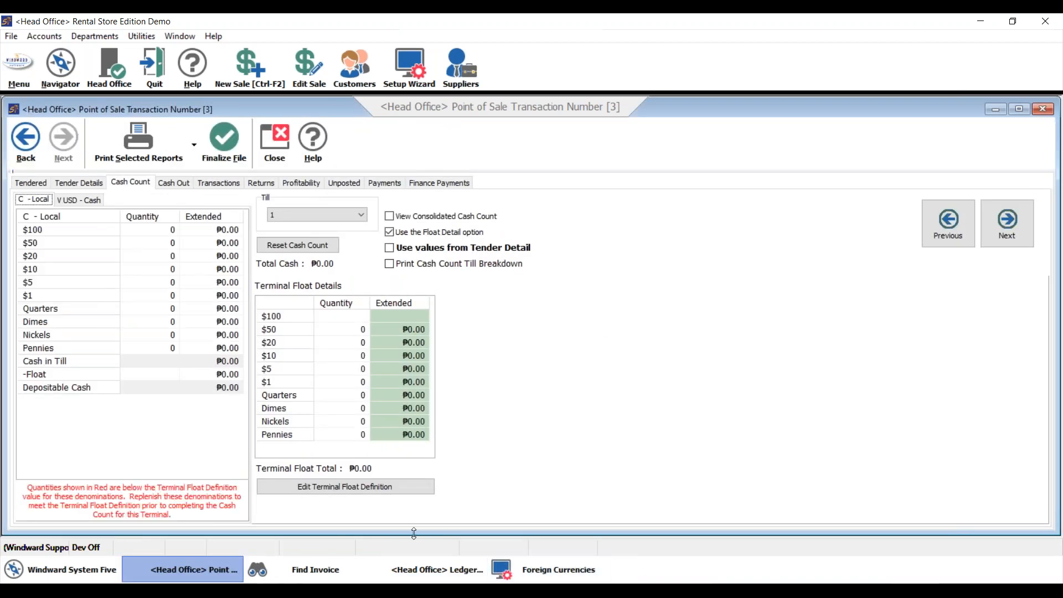
left_click(280, 133)
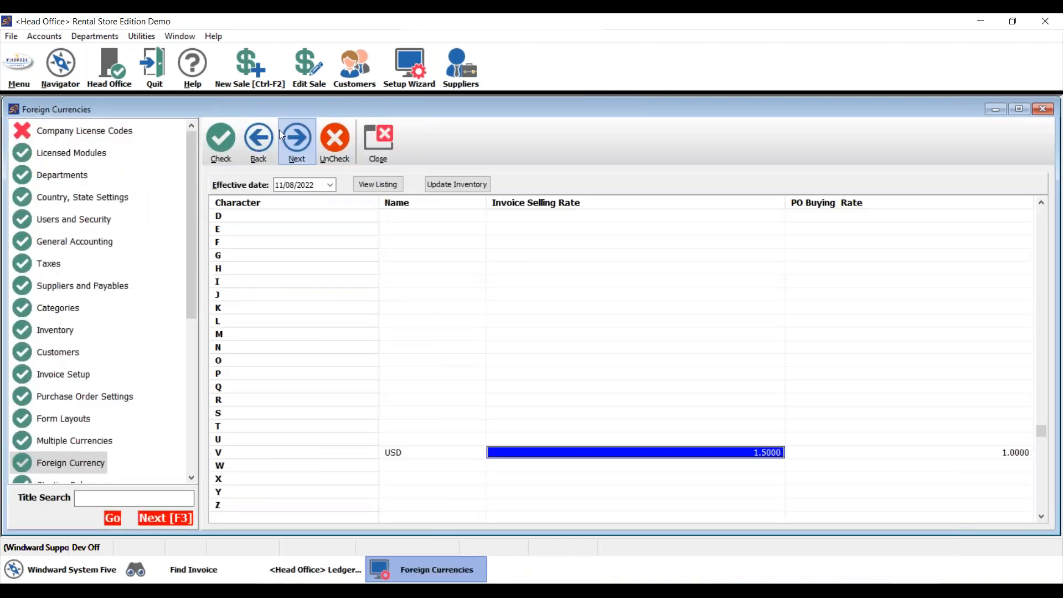
Check the invoice selling rate for USD in the Foreign Currencies setup.
left_click(74, 574)
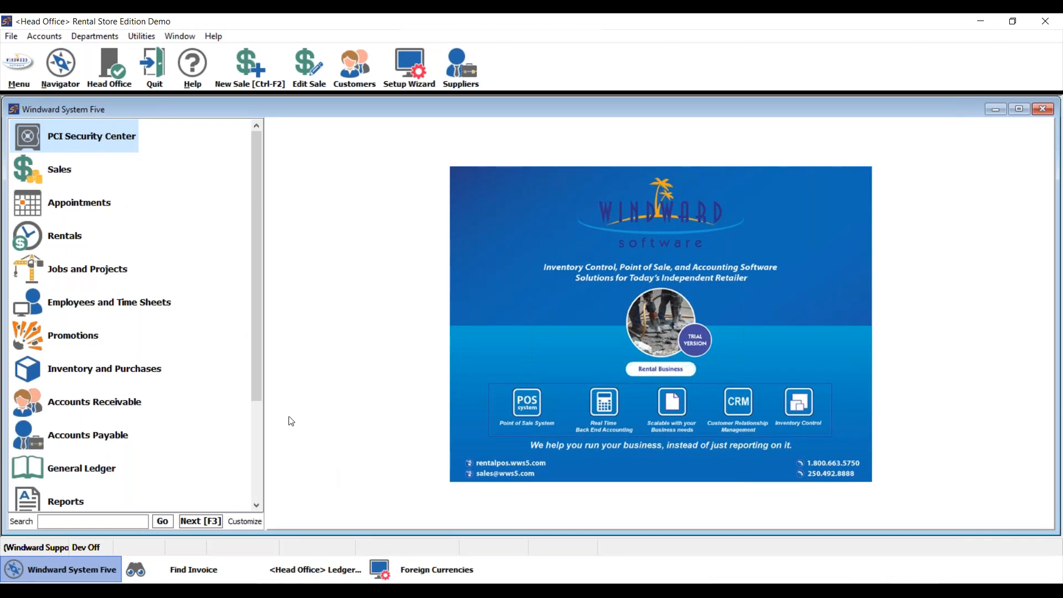
left_click(397, 570)
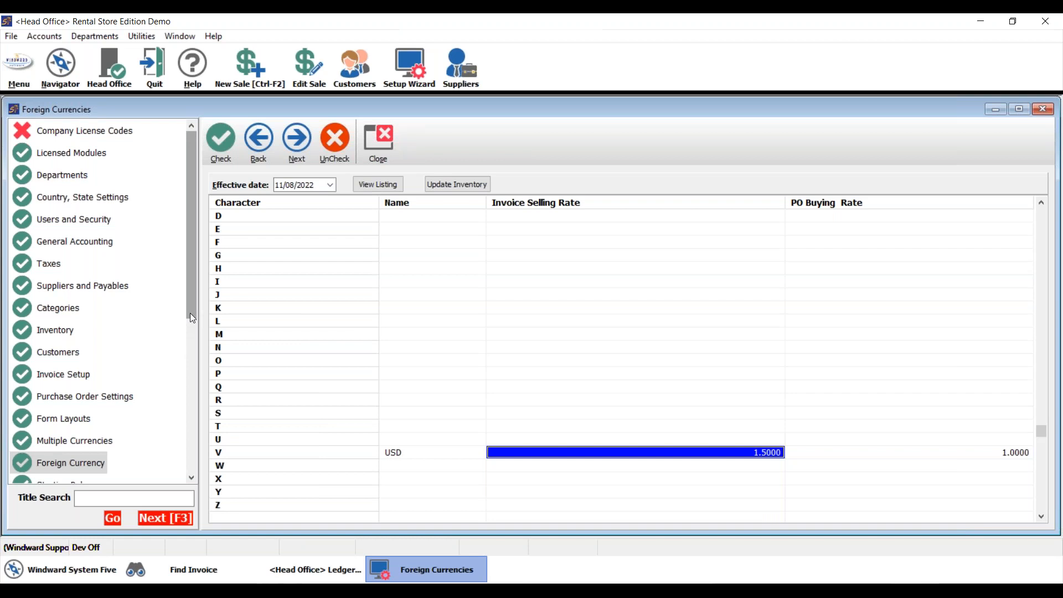
left_click_drag(190, 317, 190, 340)
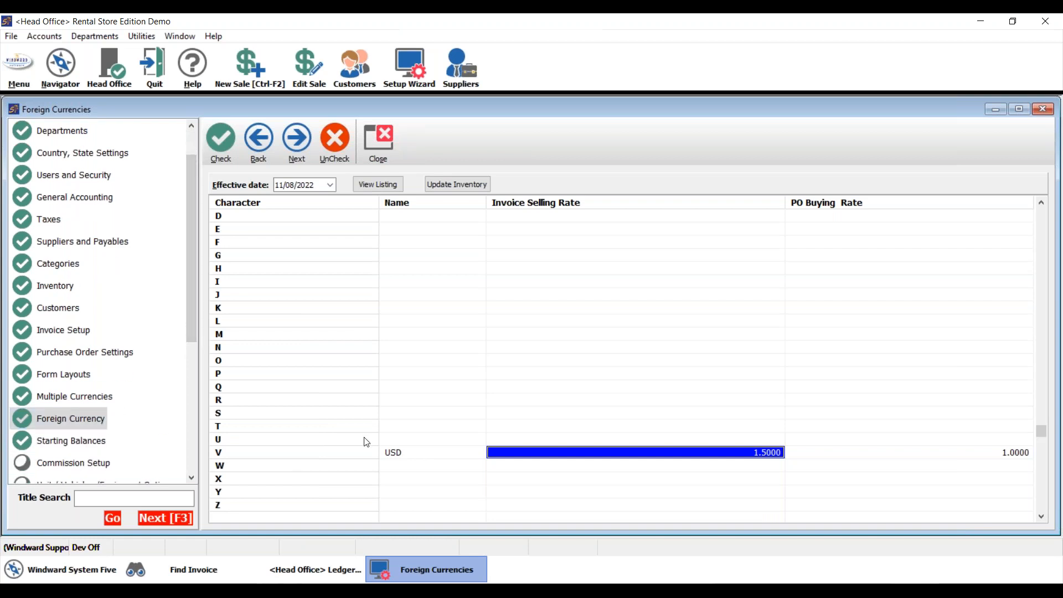
left_click(532, 453)
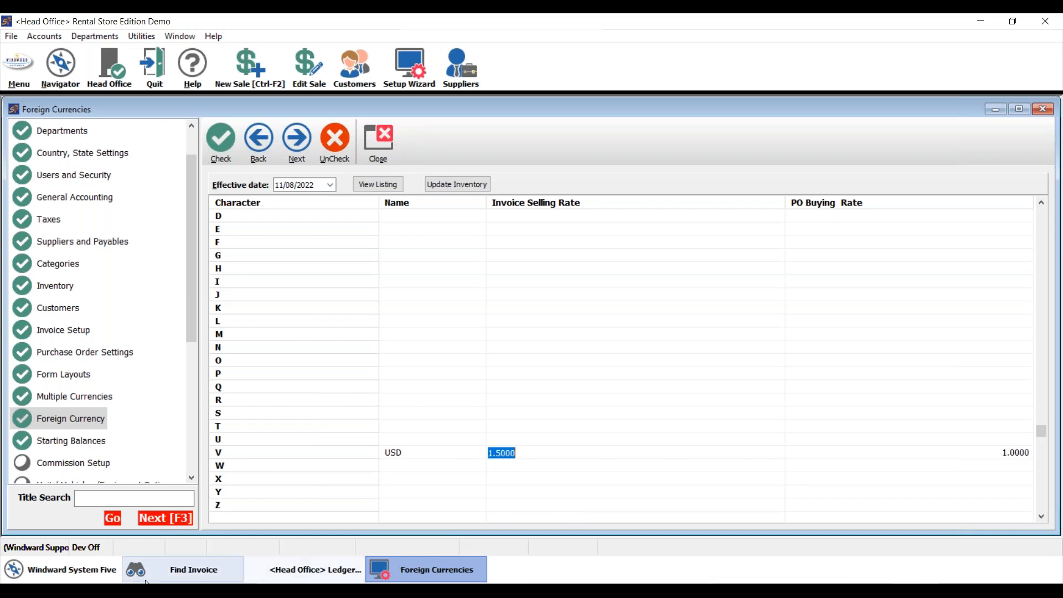
Open the Point of Sale Transaction Report from the Reports section and dismiss the PCI security check.
left_click(88, 569)
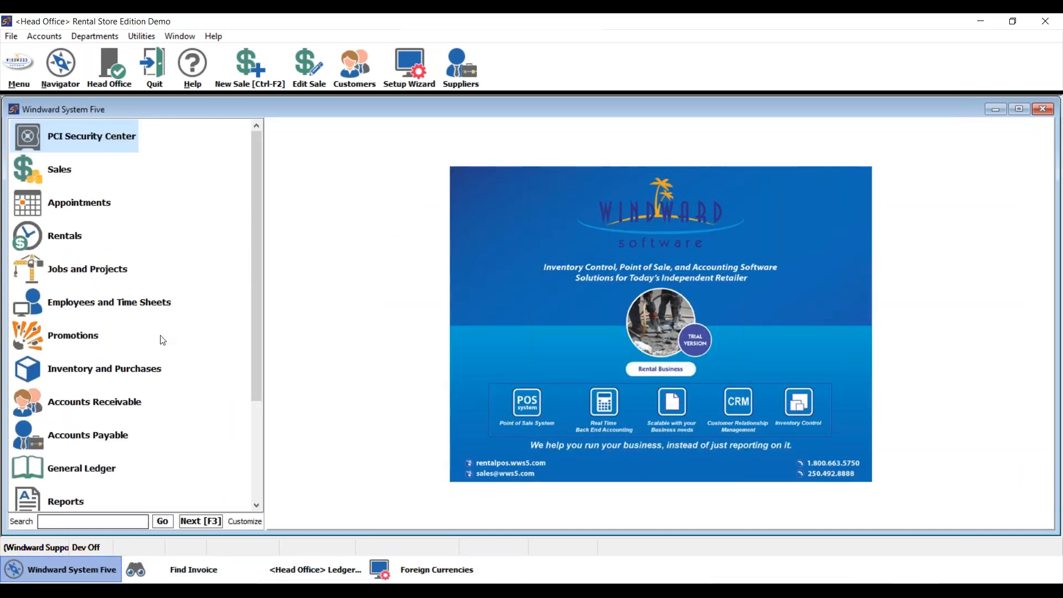
scroll(96, 339, "down", 4)
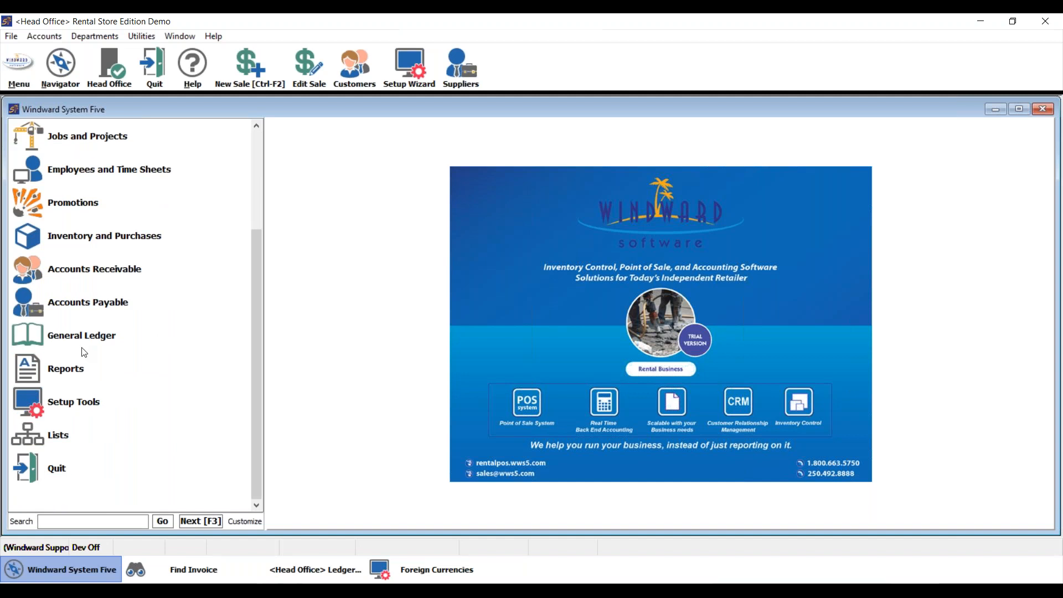
left_click(74, 375)
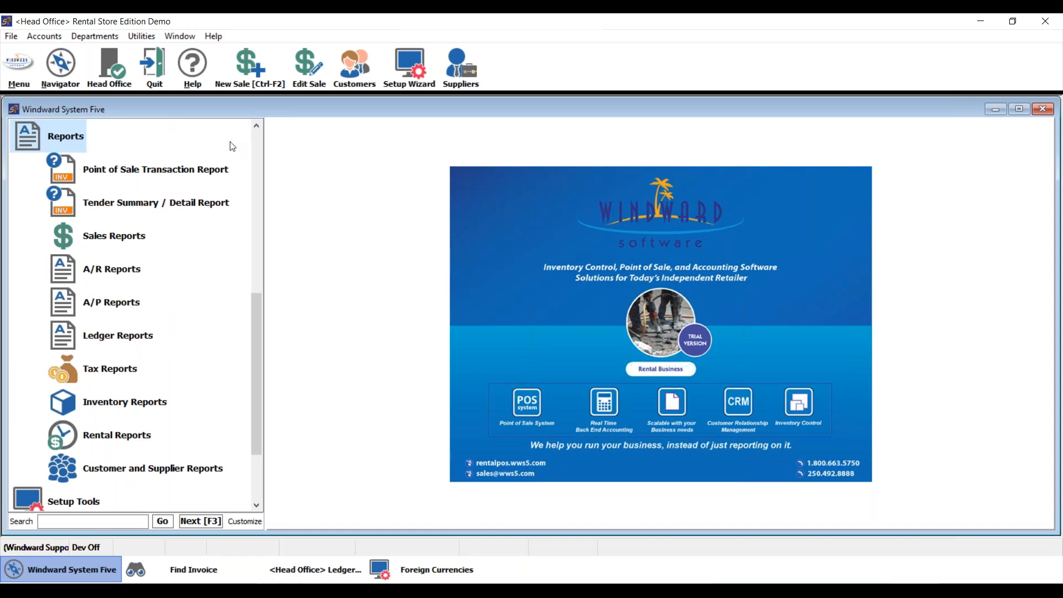
left_click(157, 166)
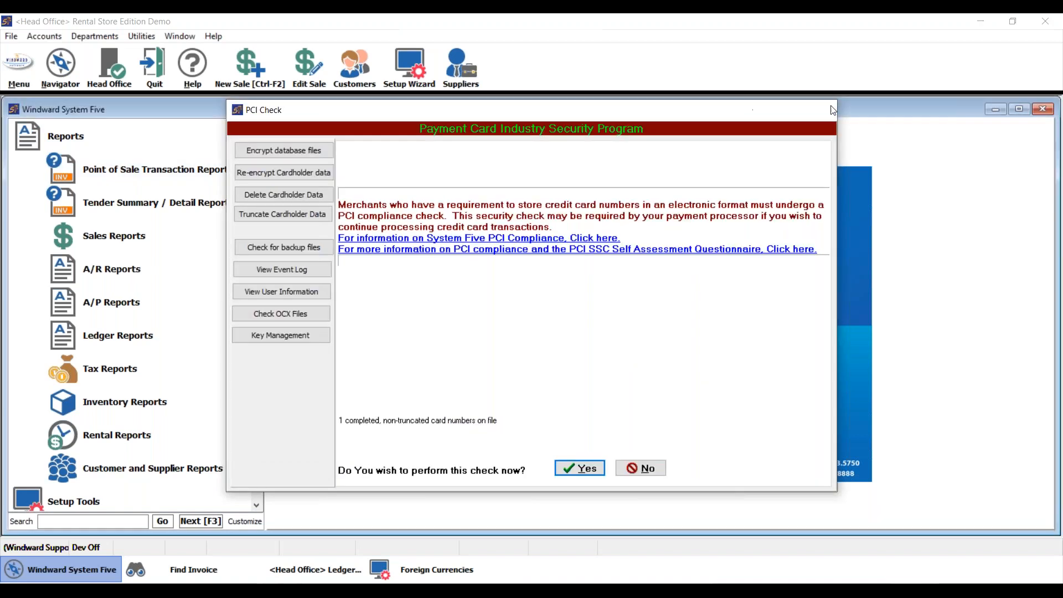
left_click(833, 110)
Generate the report for the DEMO station with the preset report items and select the invoice in the cash tender details.
left_click(68, 148)
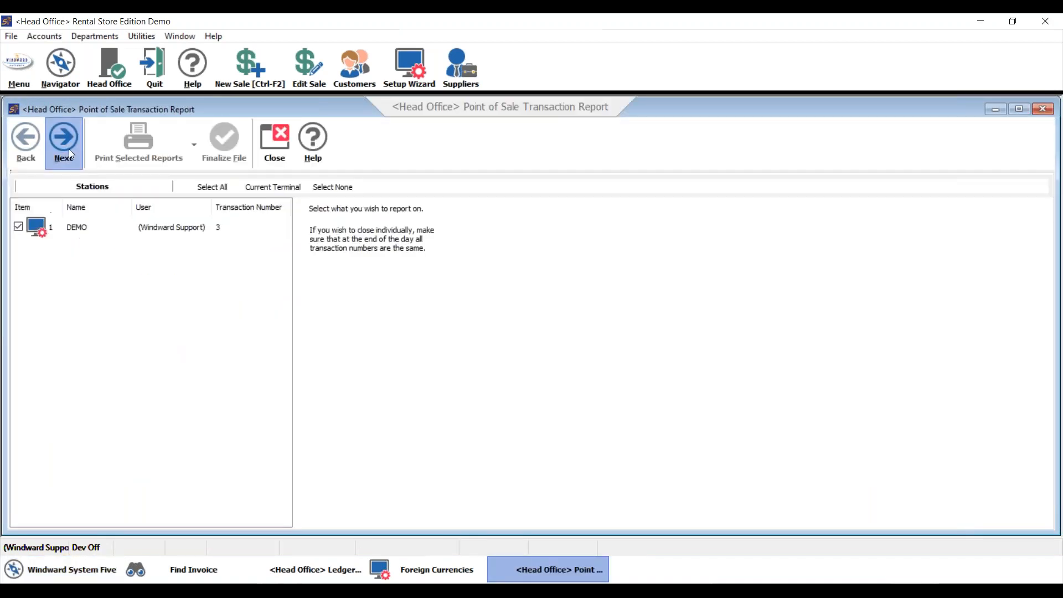
left_click(69, 148)
left_click(69, 149)
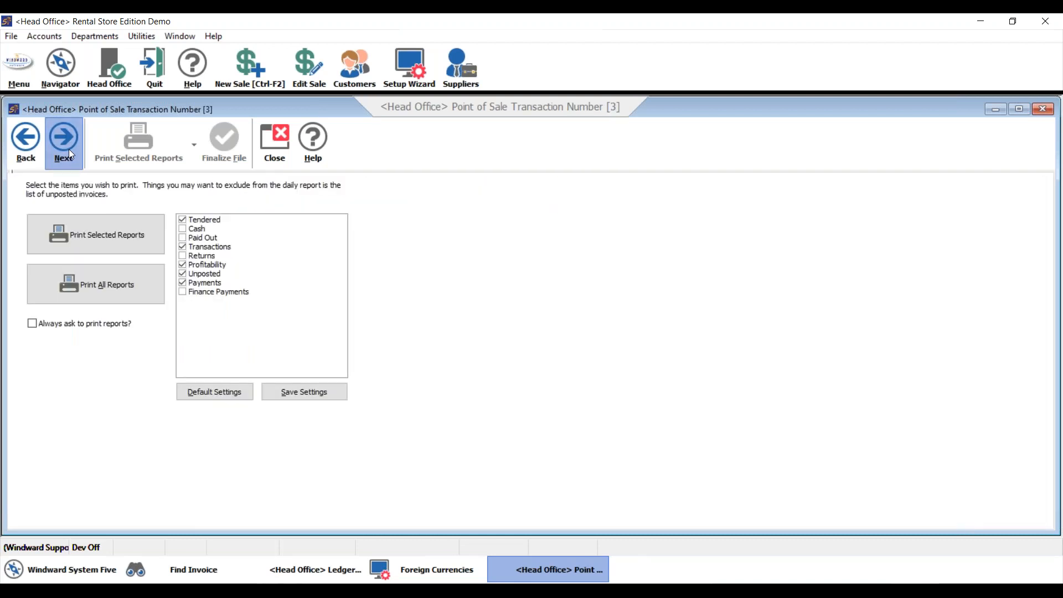
left_click(69, 149)
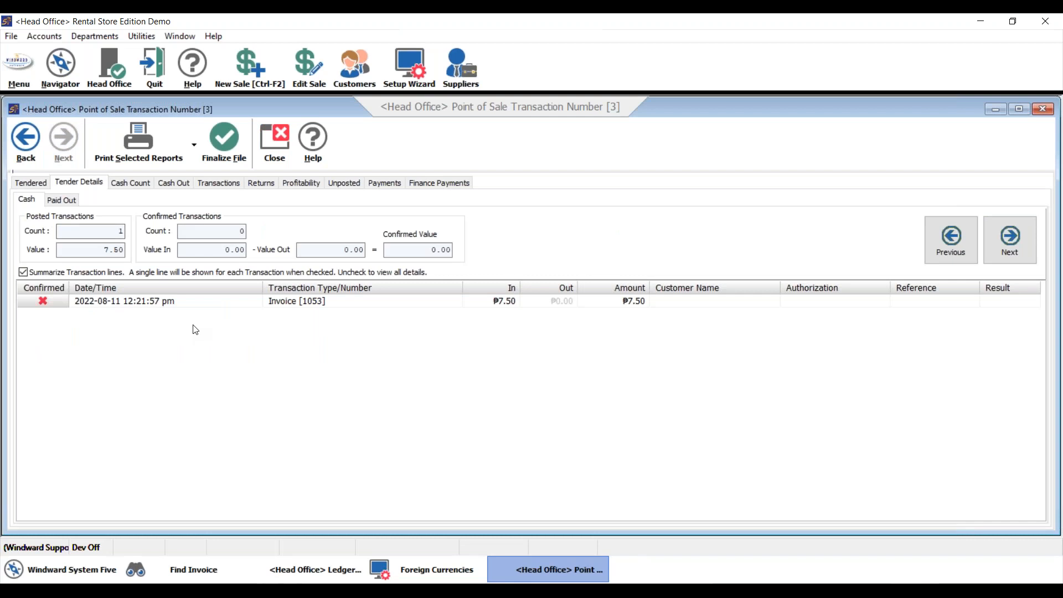
left_click(371, 310)
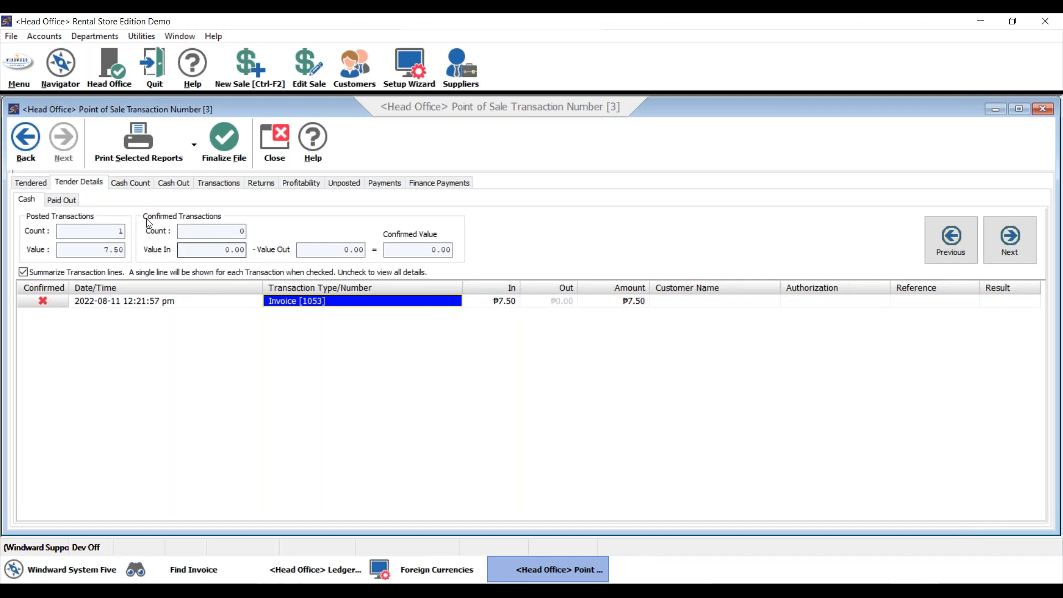
Fill in the USD cash count for till 1 with one $5, two $1 and two quarters.
left_click(135, 186)
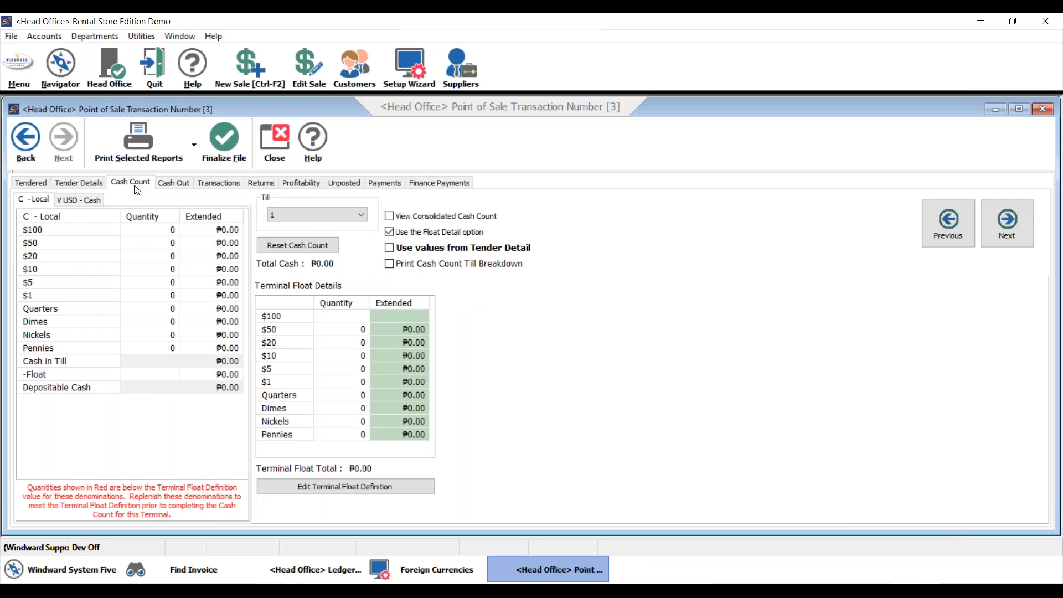
left_click(85, 203)
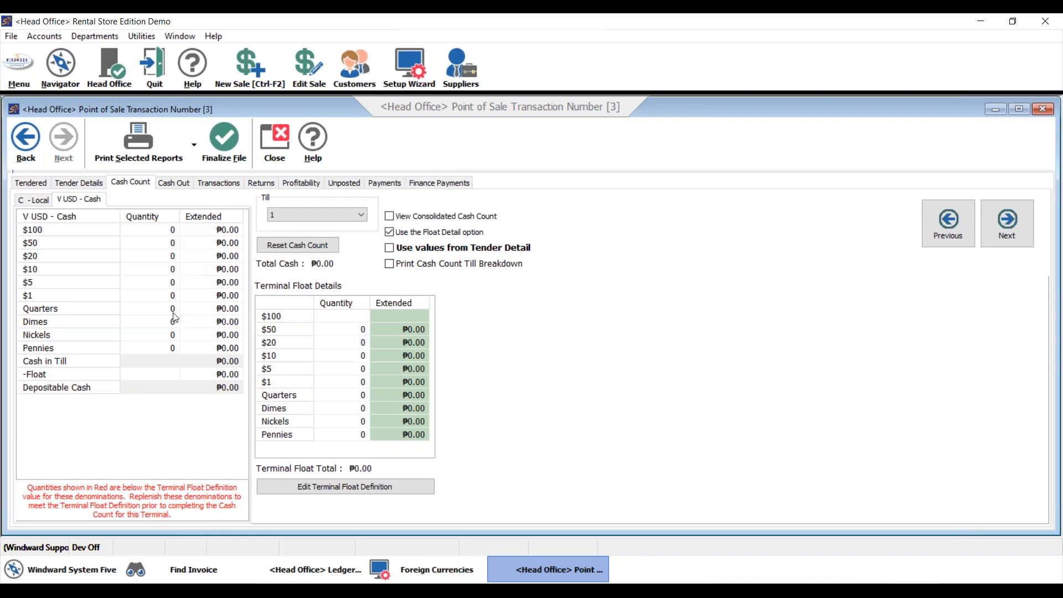
left_click(176, 284)
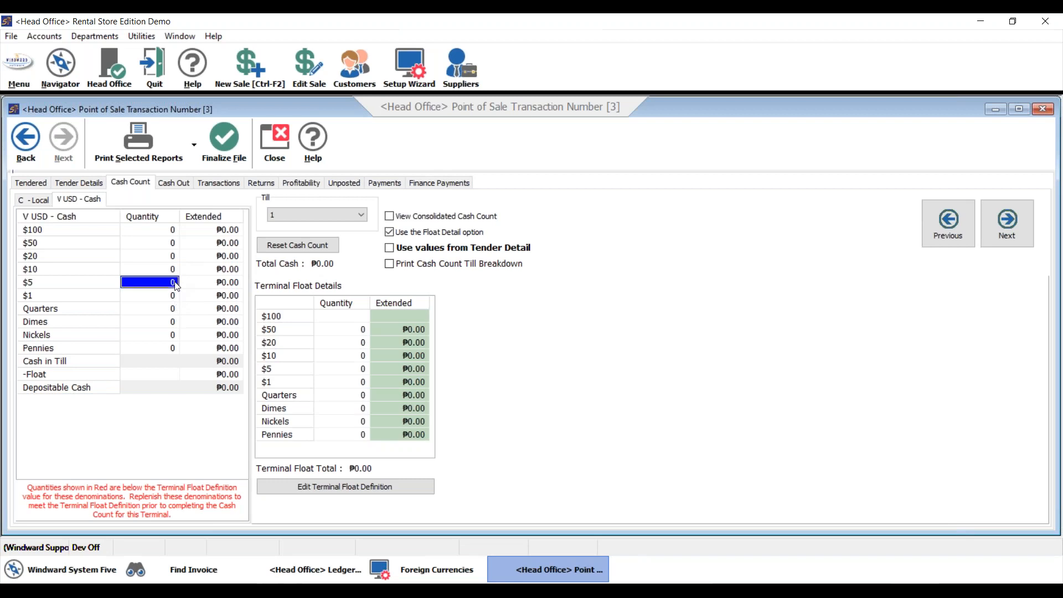
type("1")
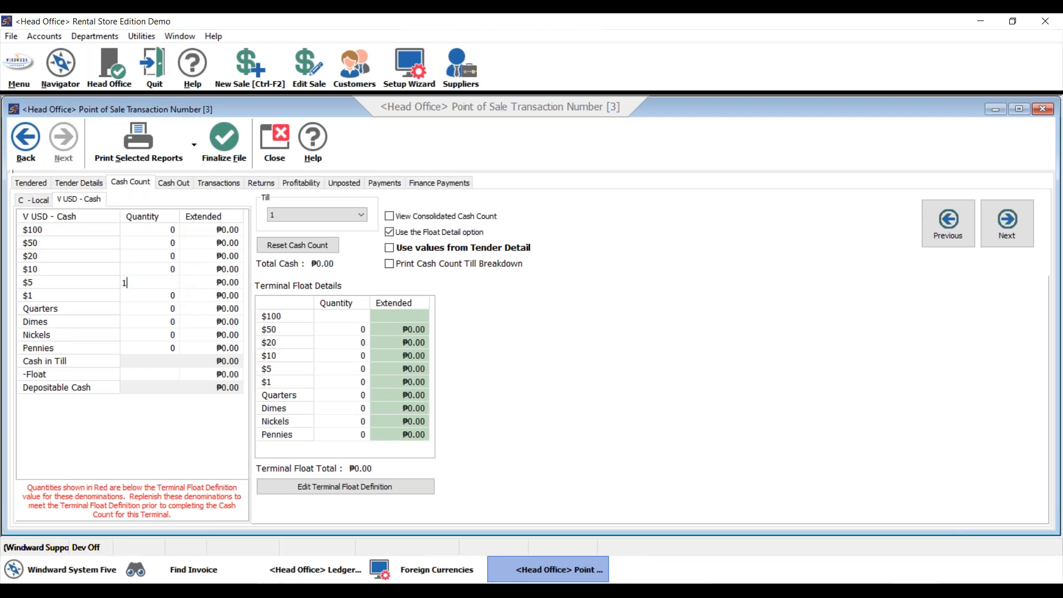
left_click(171, 296)
type("2")
left_click(169, 310)
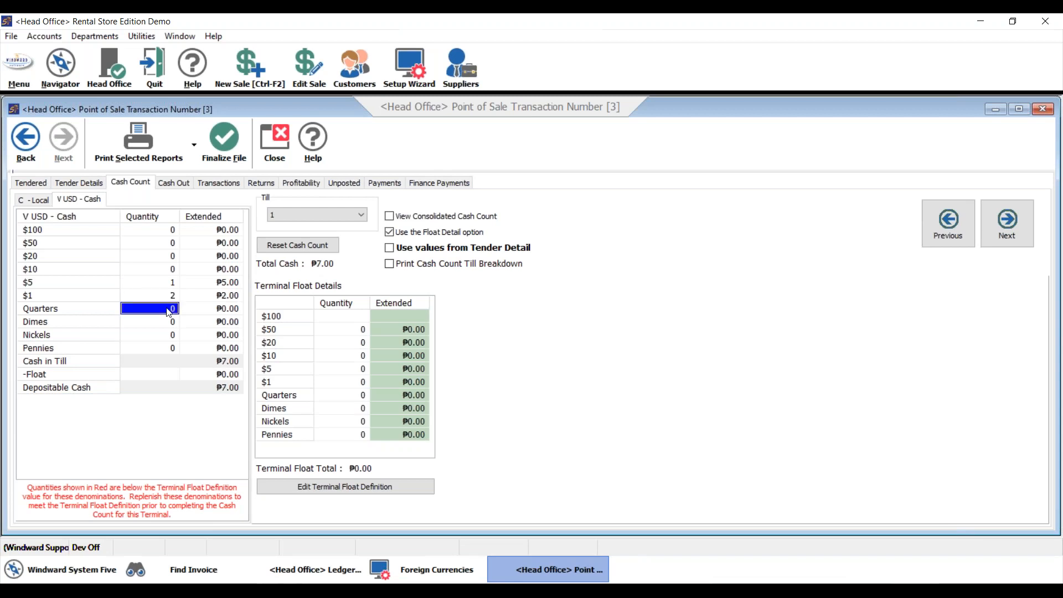
left_click(169, 310)
type("2")
key("Return")
Compare the USD cash total, total for deposit and computer total in the cash out summary.
left_click(174, 184)
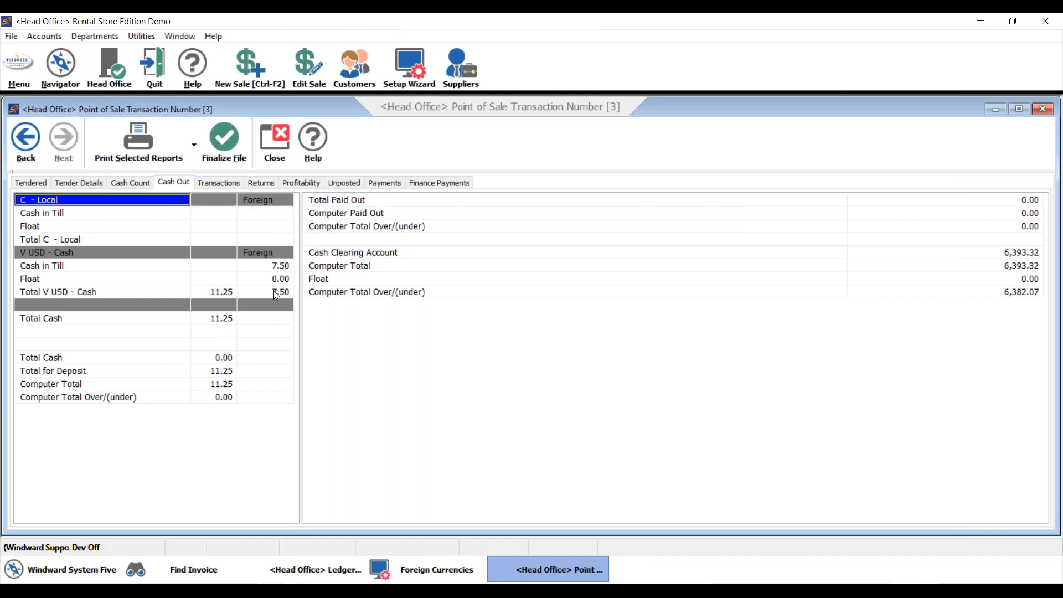
left_click(229, 269)
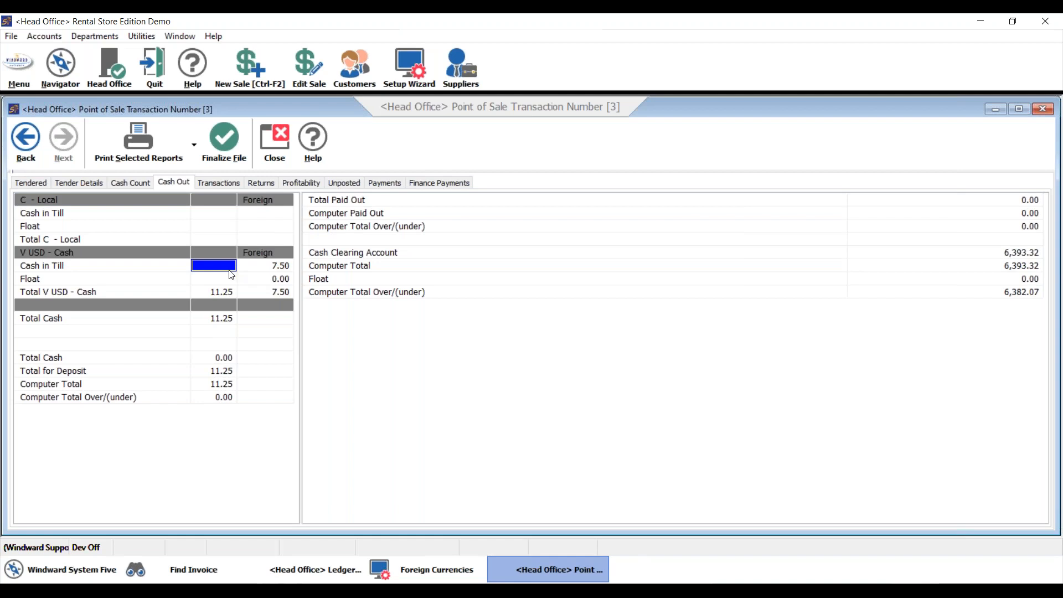
left_click(251, 296)
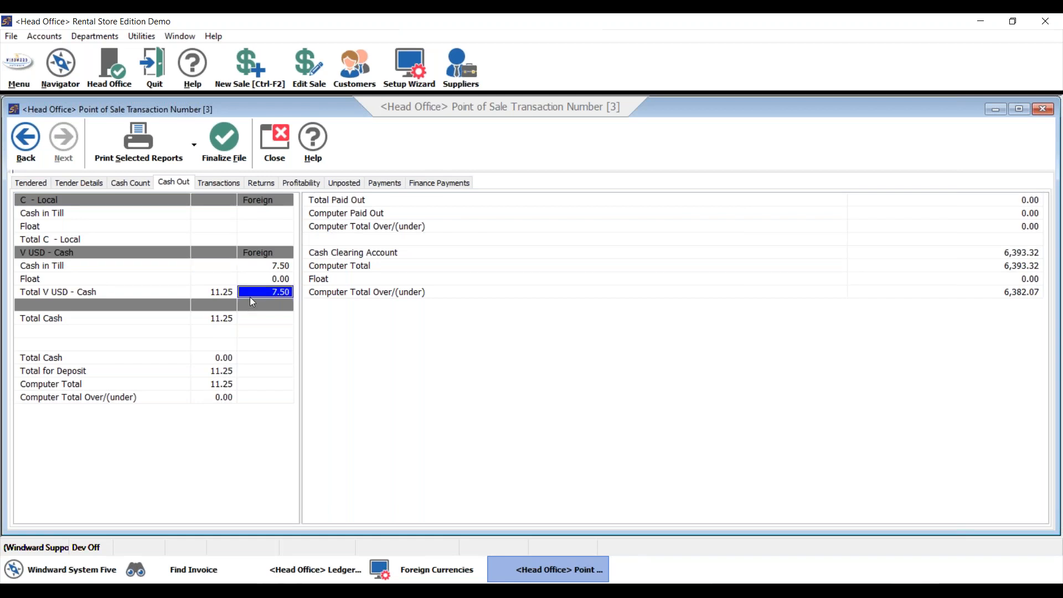
left_click(210, 376)
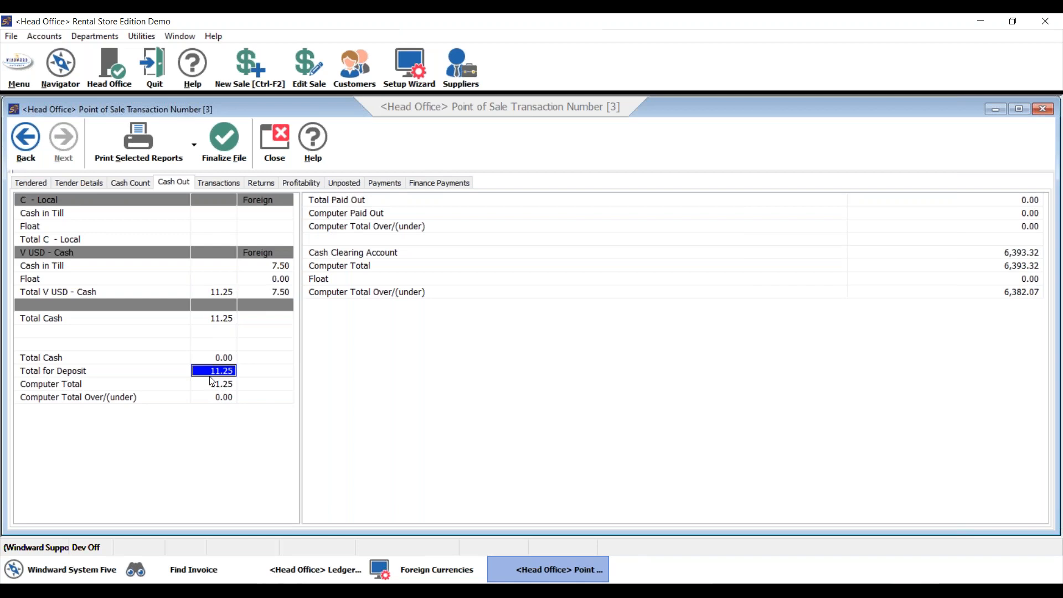
left_click(216, 385)
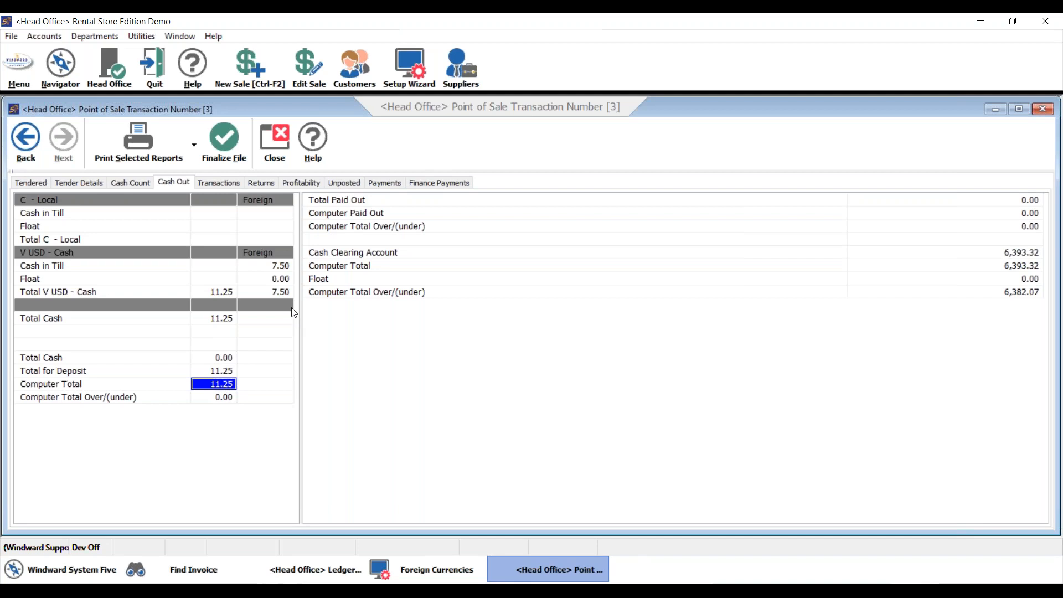
left_click(285, 293)
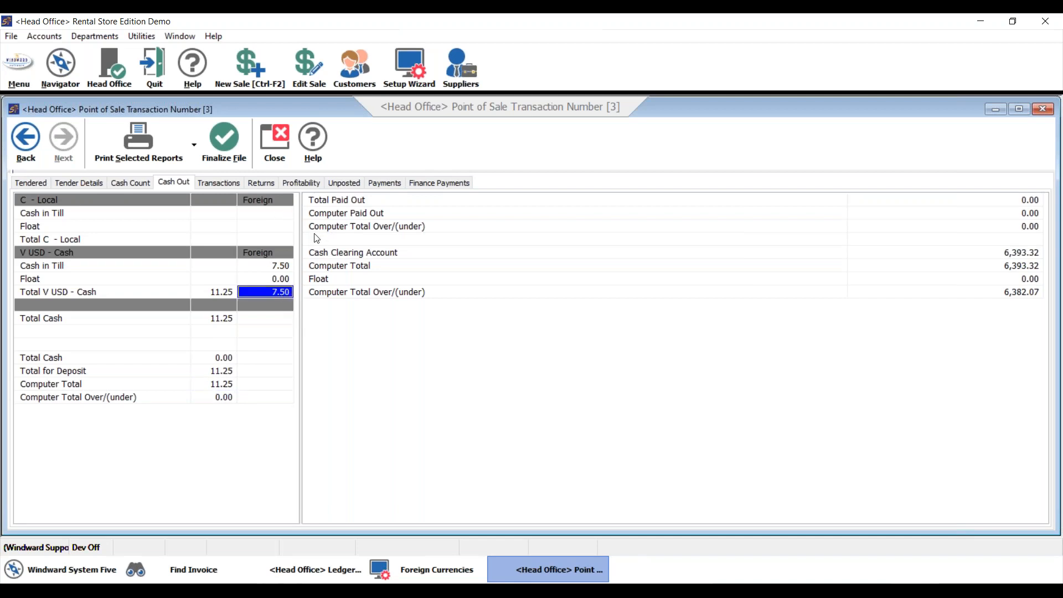
Finalize the POS transaction report for all stations.
left_click(242, 148)
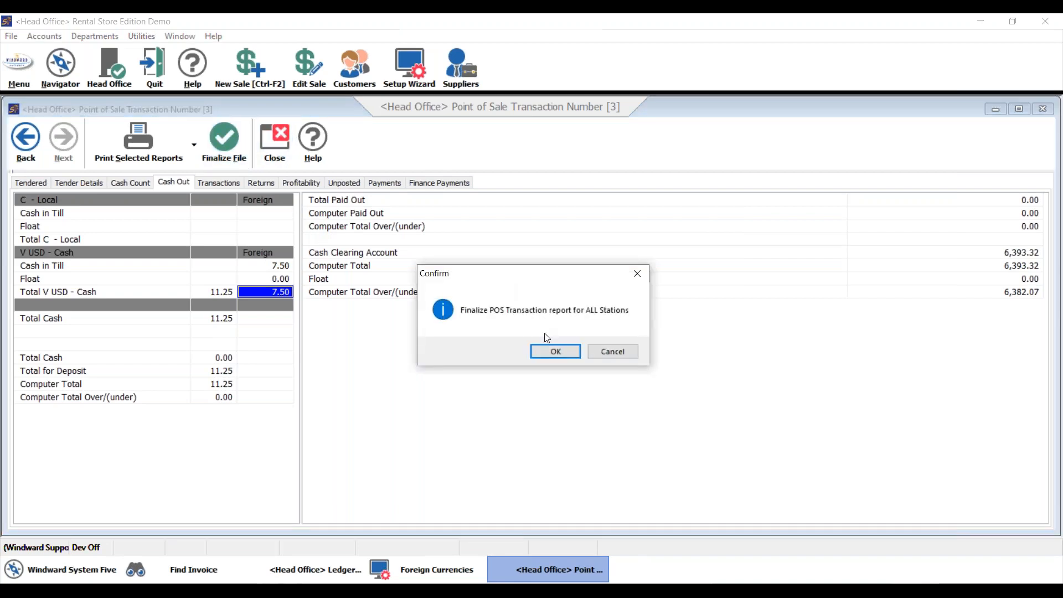
left_click(555, 353)
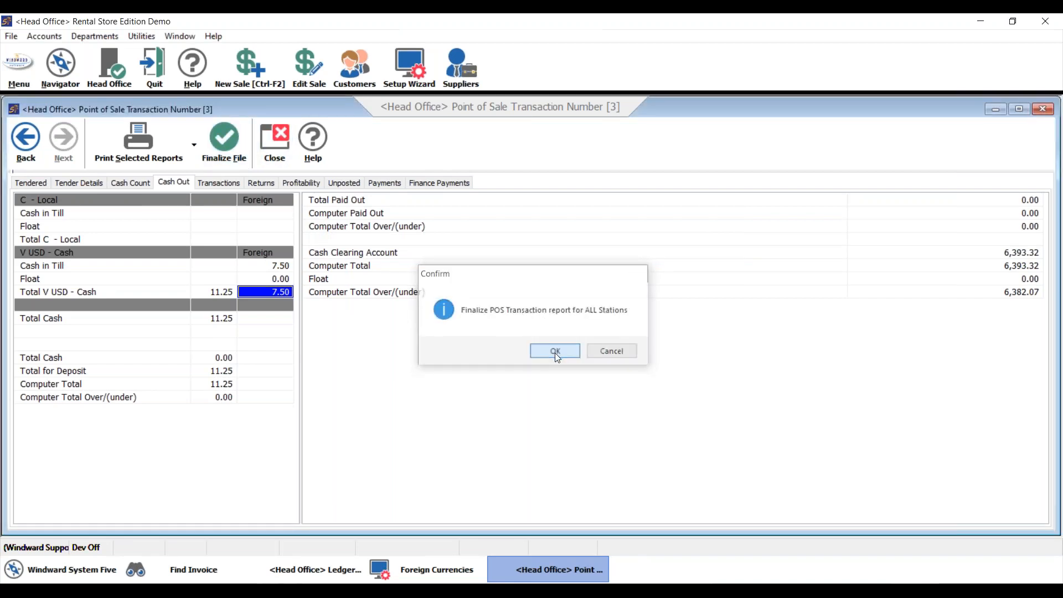
left_click(624, 328)
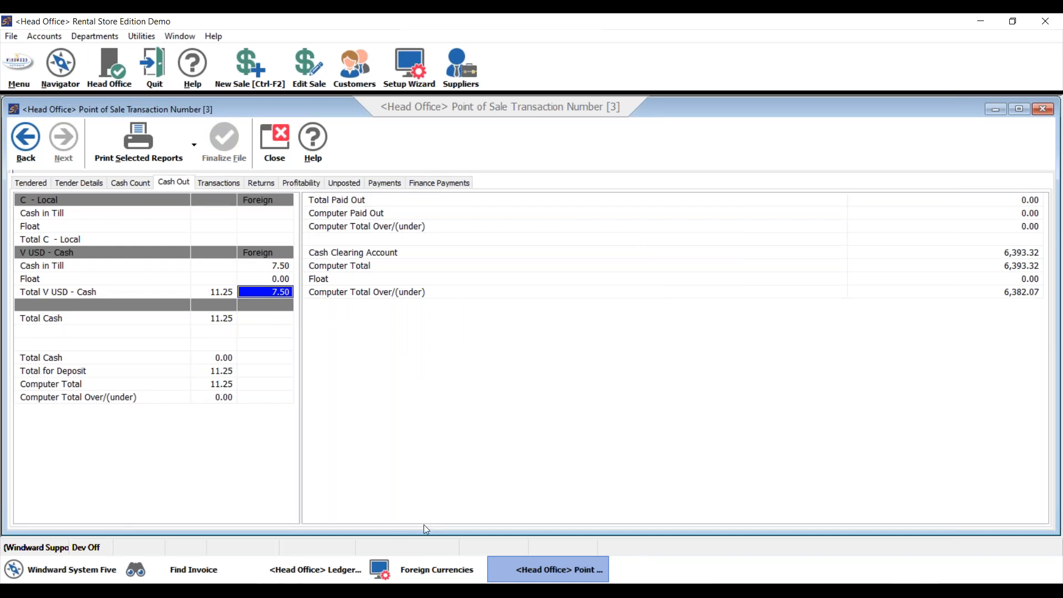
Rerun the 2022-08 ledger transaction report for 1020 CASH CLEARING and compare the 2022-08-11 cash invoice's debit with the cash out summary.
left_click(94, 565)
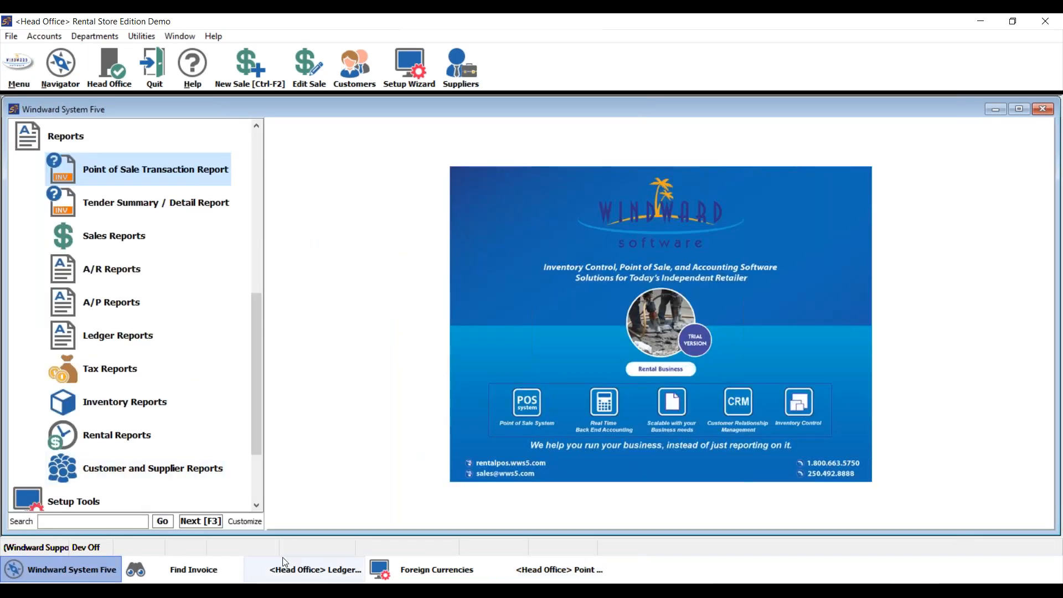
left_click(312, 569)
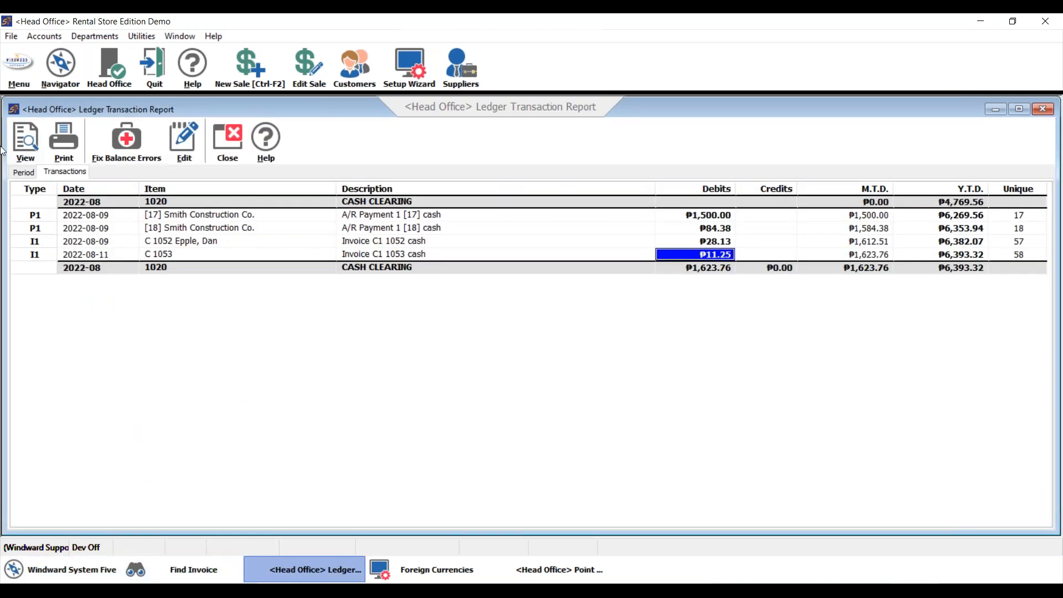
left_click(22, 173)
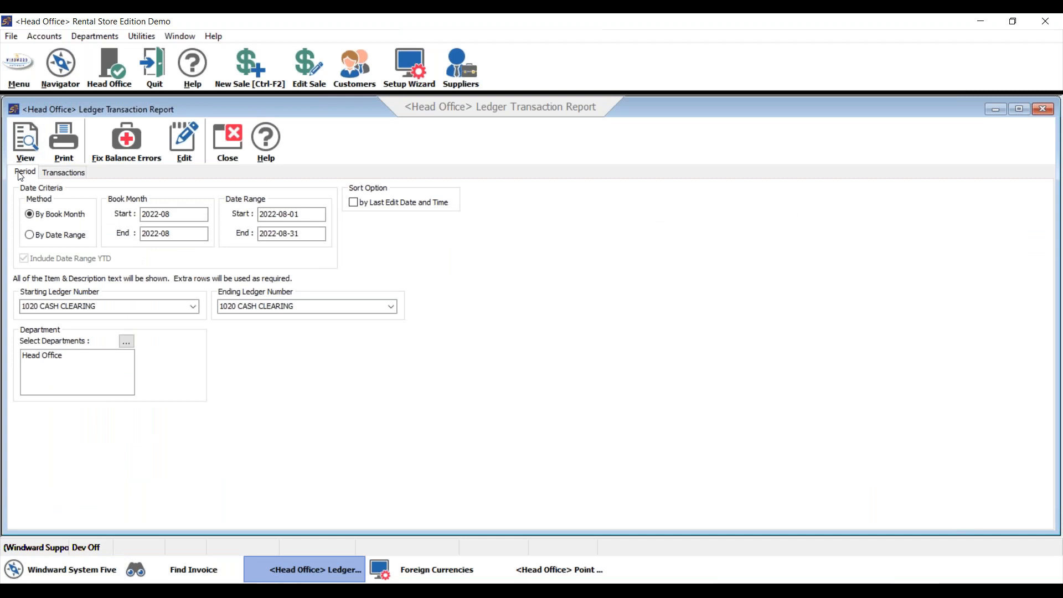
left_click(88, 307)
left_click(294, 306)
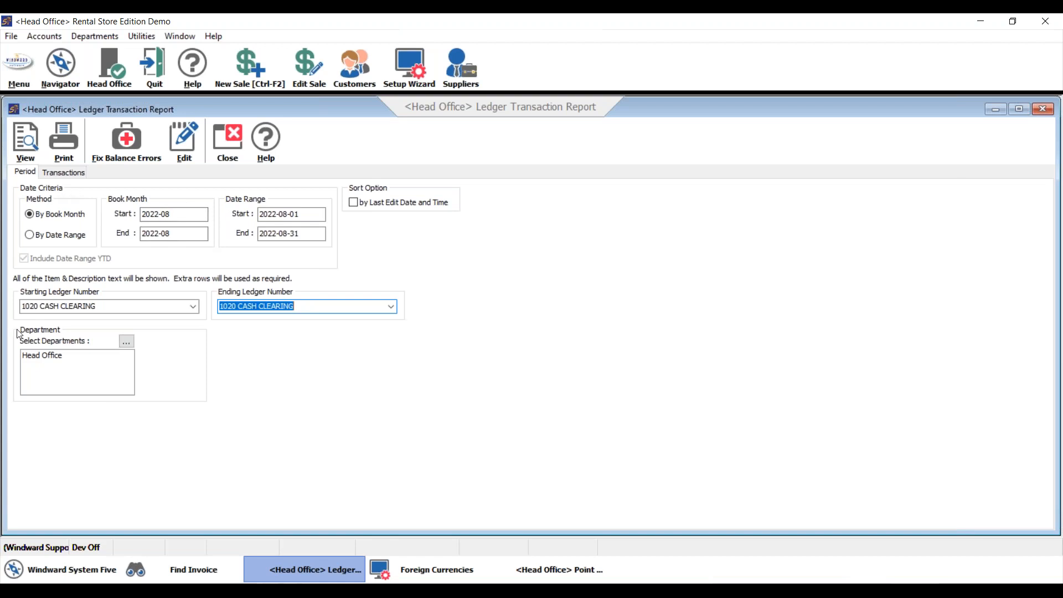
left_click(30, 145)
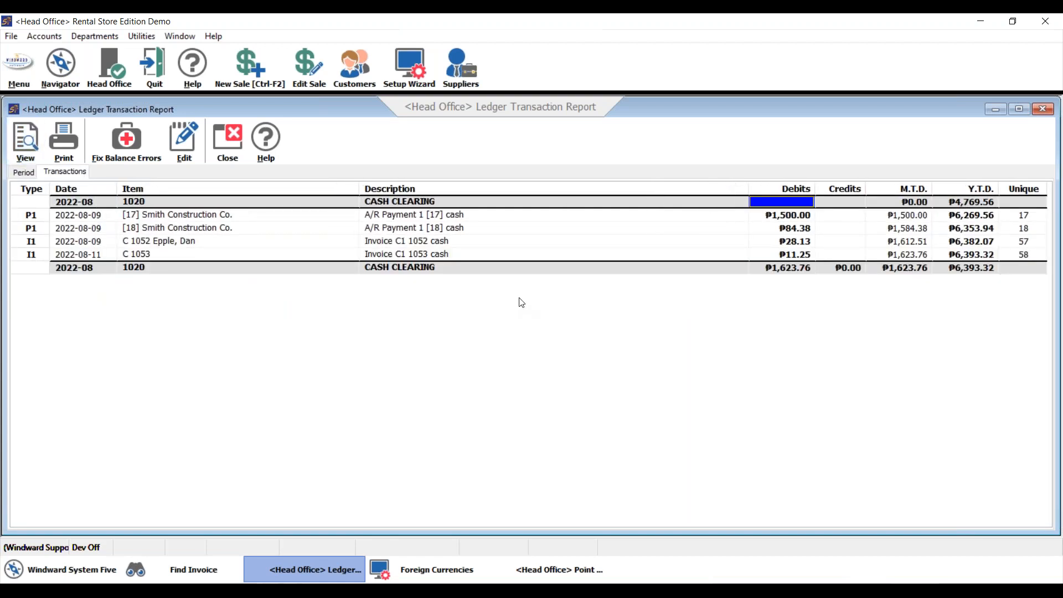
left_click(788, 256)
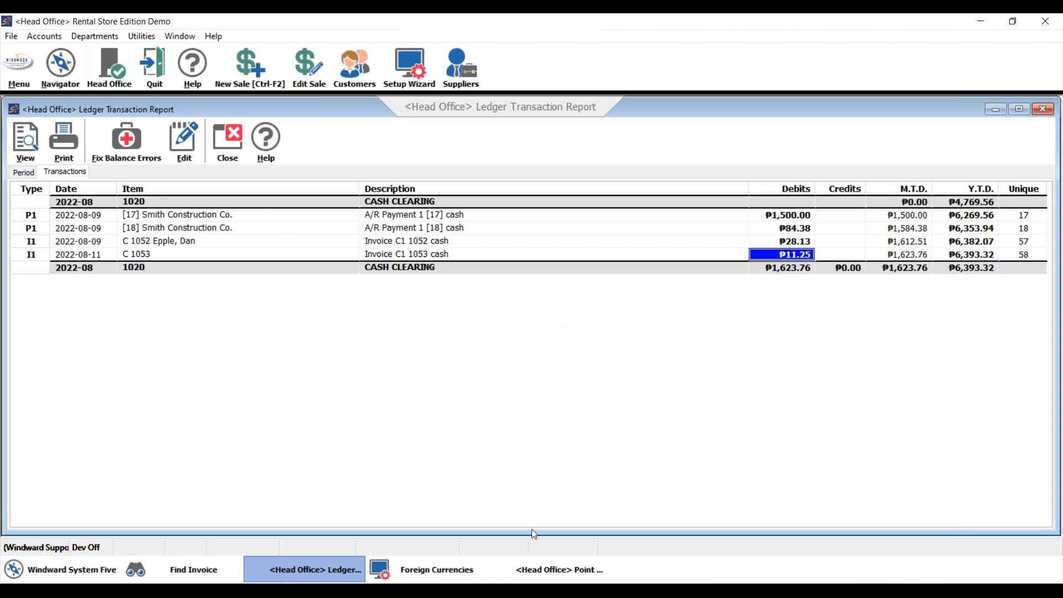
left_click(517, 562)
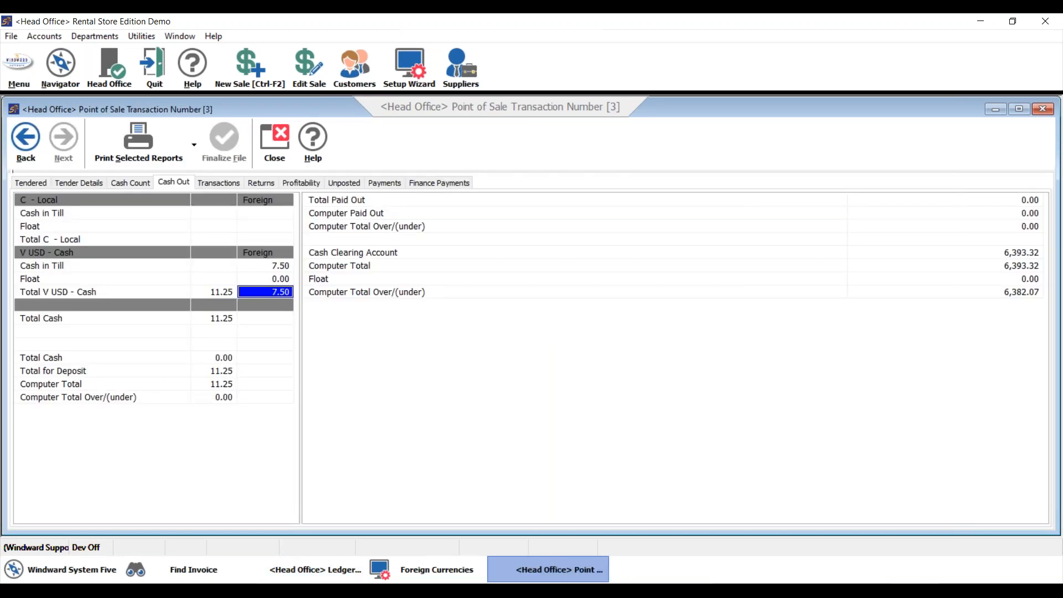
Switch to PowerPoint, start the slide show at the Resources Available slide and advance to Windward Professional Services.
key("alt+Tab")
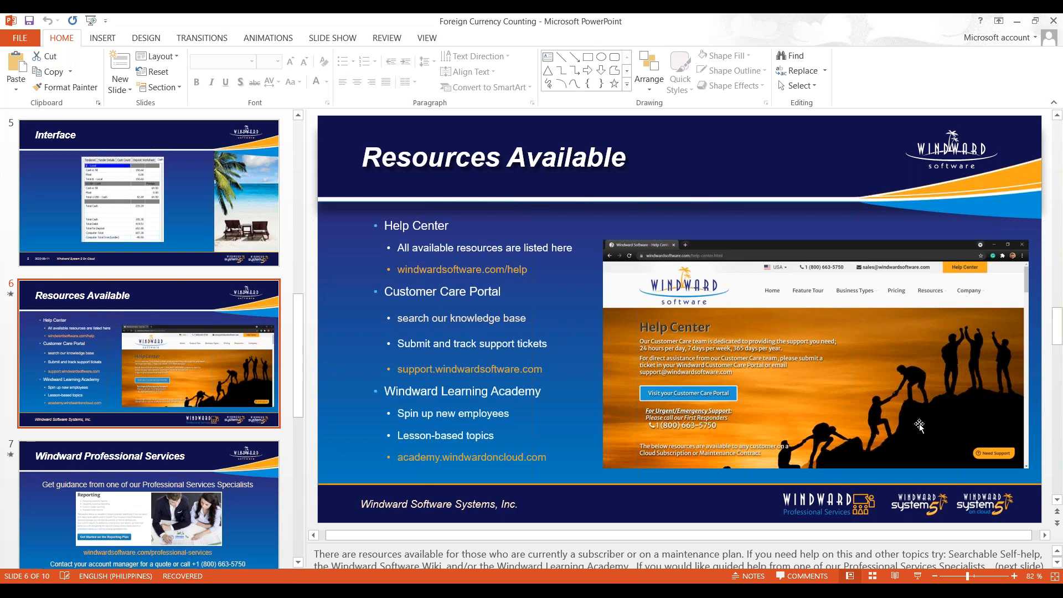
left_click(918, 575)
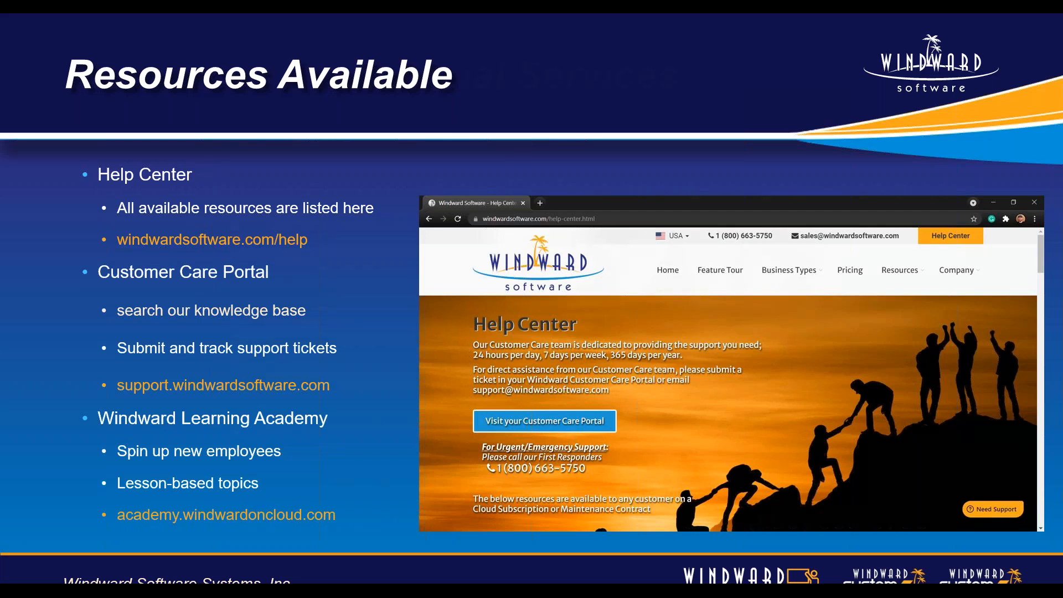
key("Right")
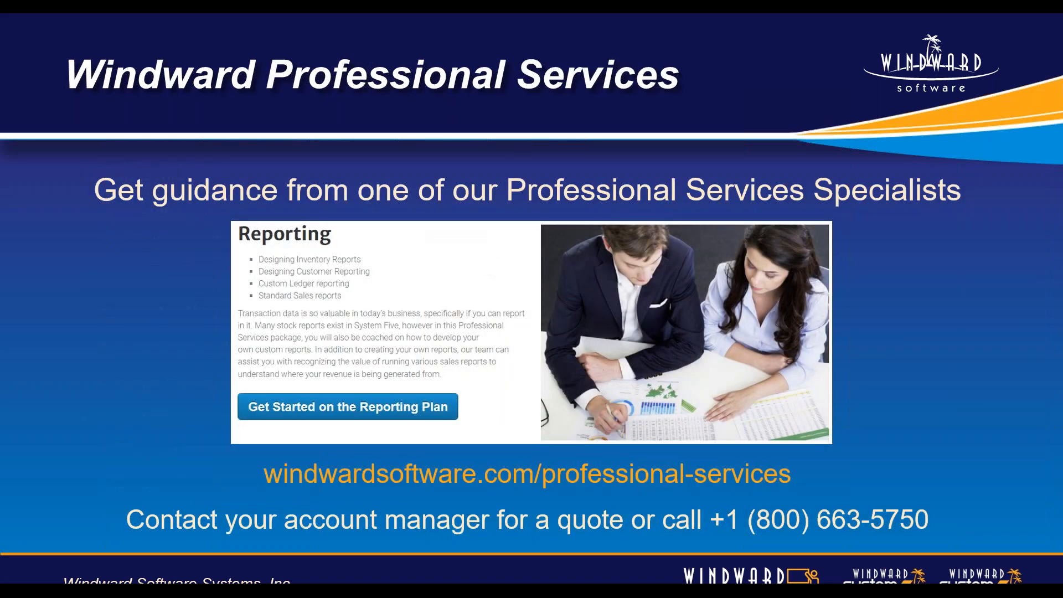